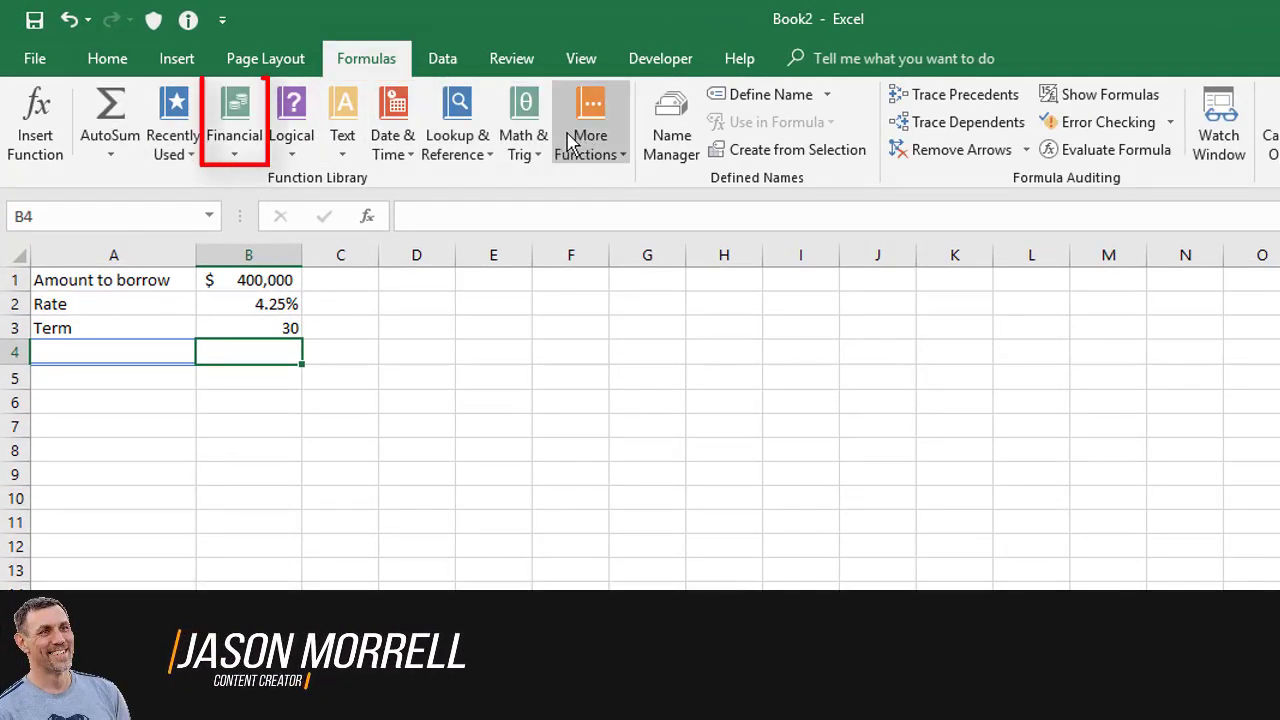
Browse the Financial functions list, then close it
click(248, 150)
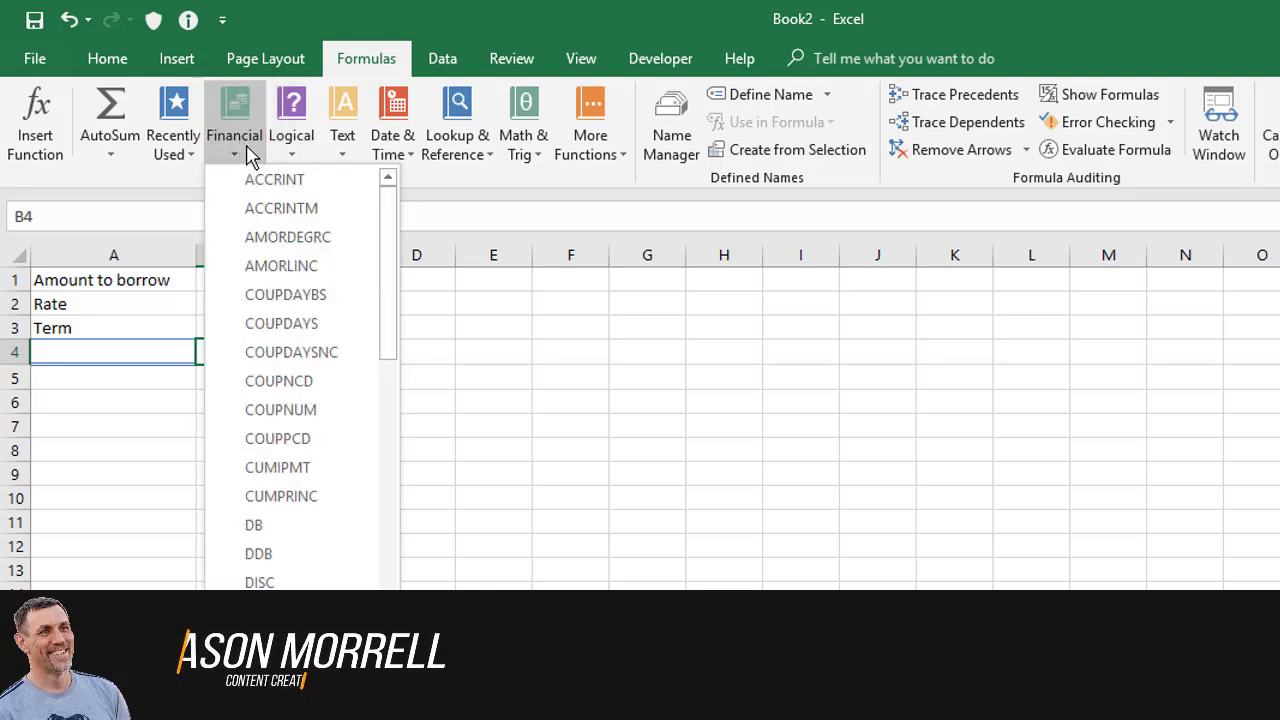
mouse_move(383, 310)
mouse_down()
mouse_move(409, 486)
mouse_move(403, 580)
mouse_up()
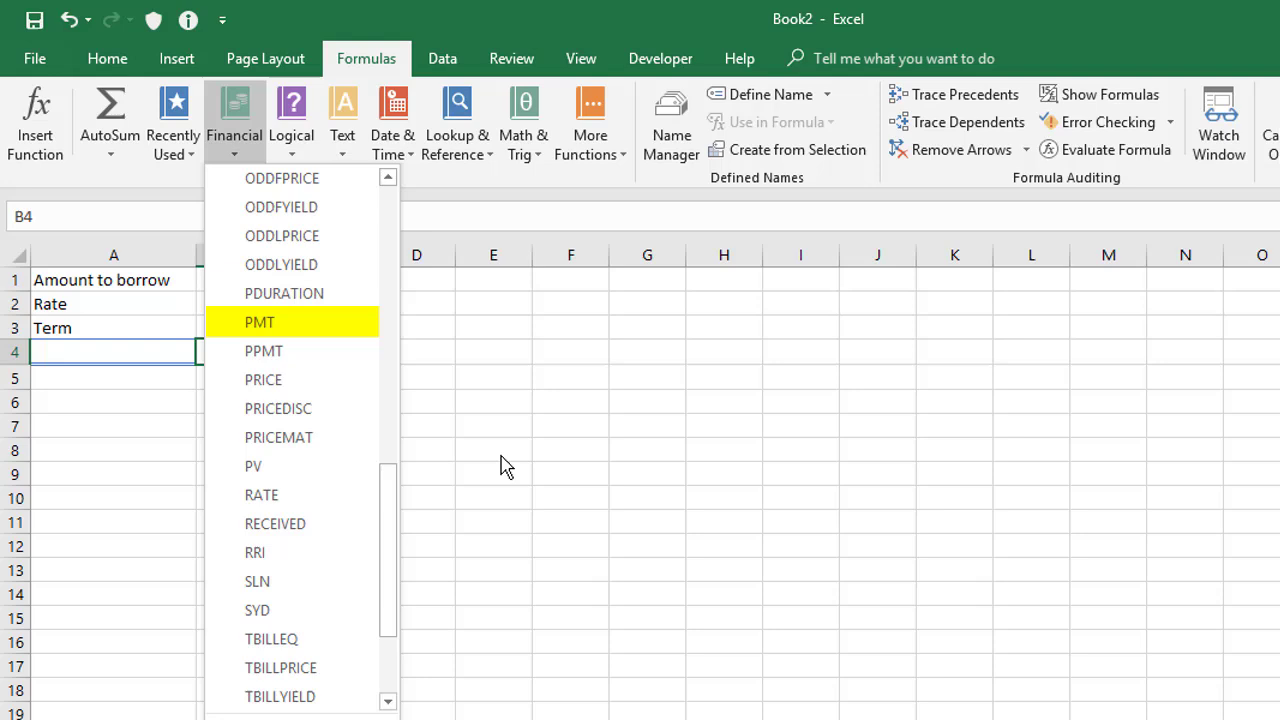
click(503, 465)
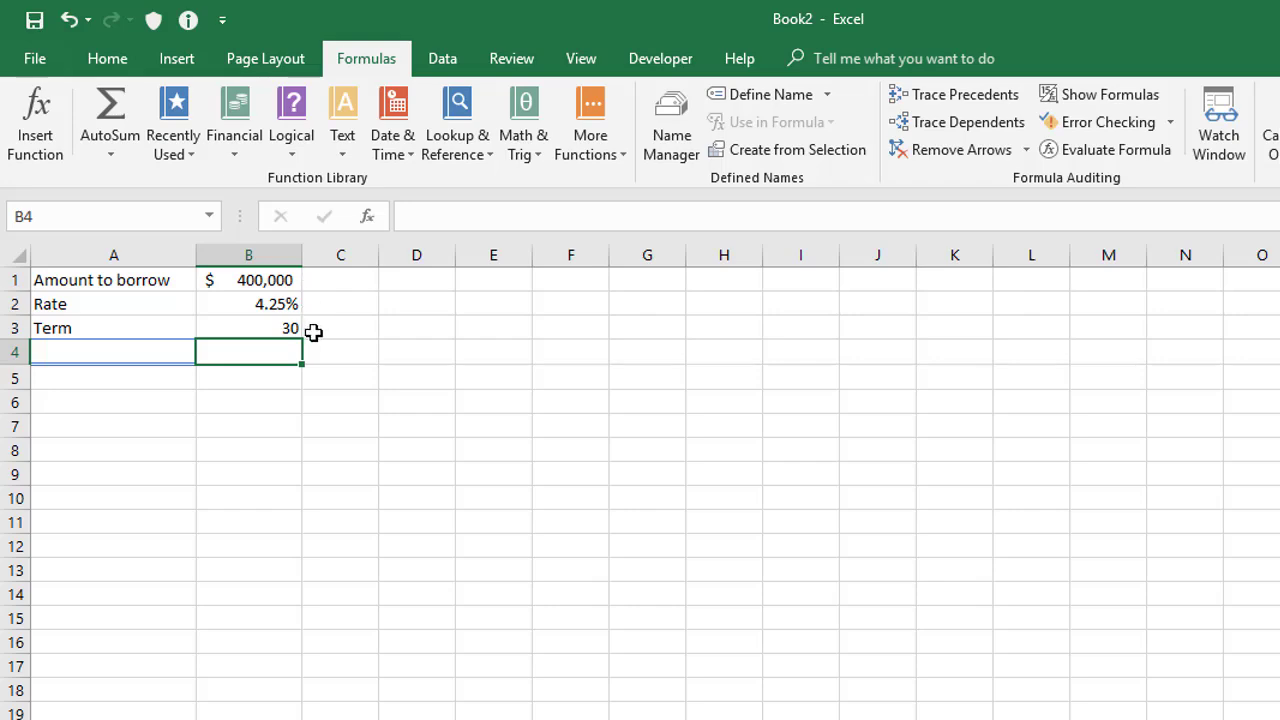
Start =pmt( in B4 and bring up its Function Arguments dialog, moved clear of the loan figures
text(=pmt)
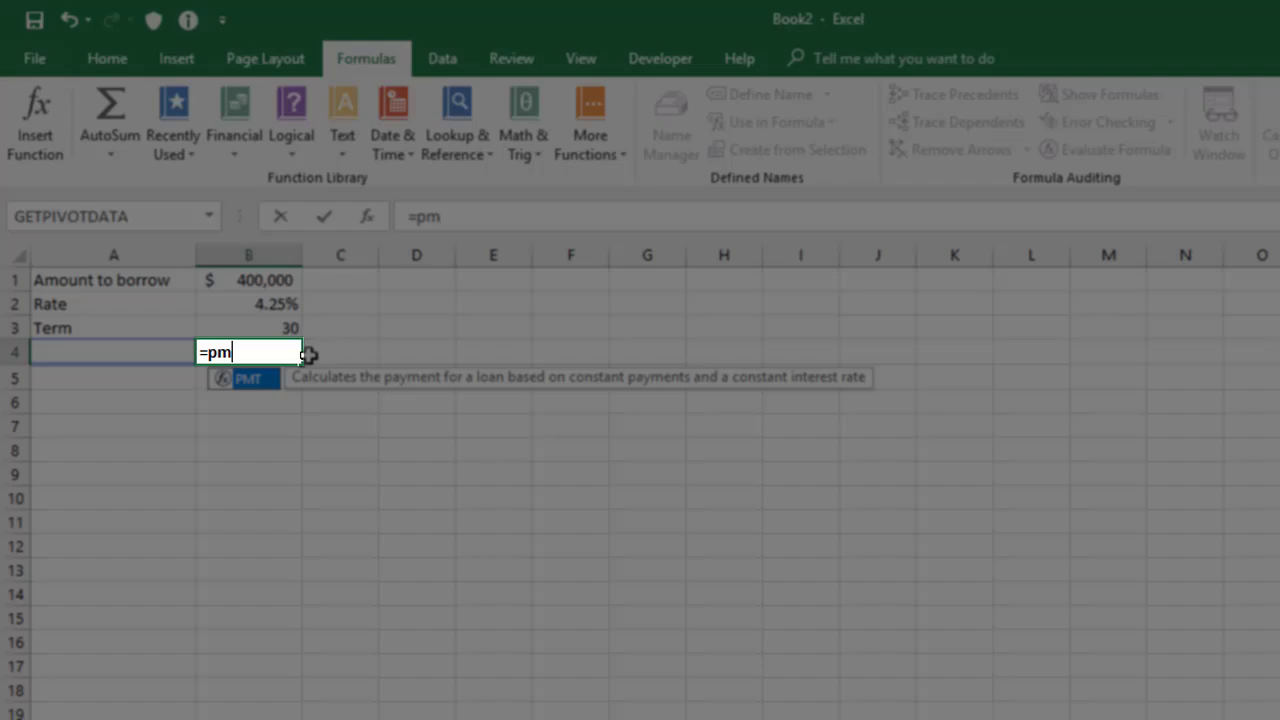
text(()
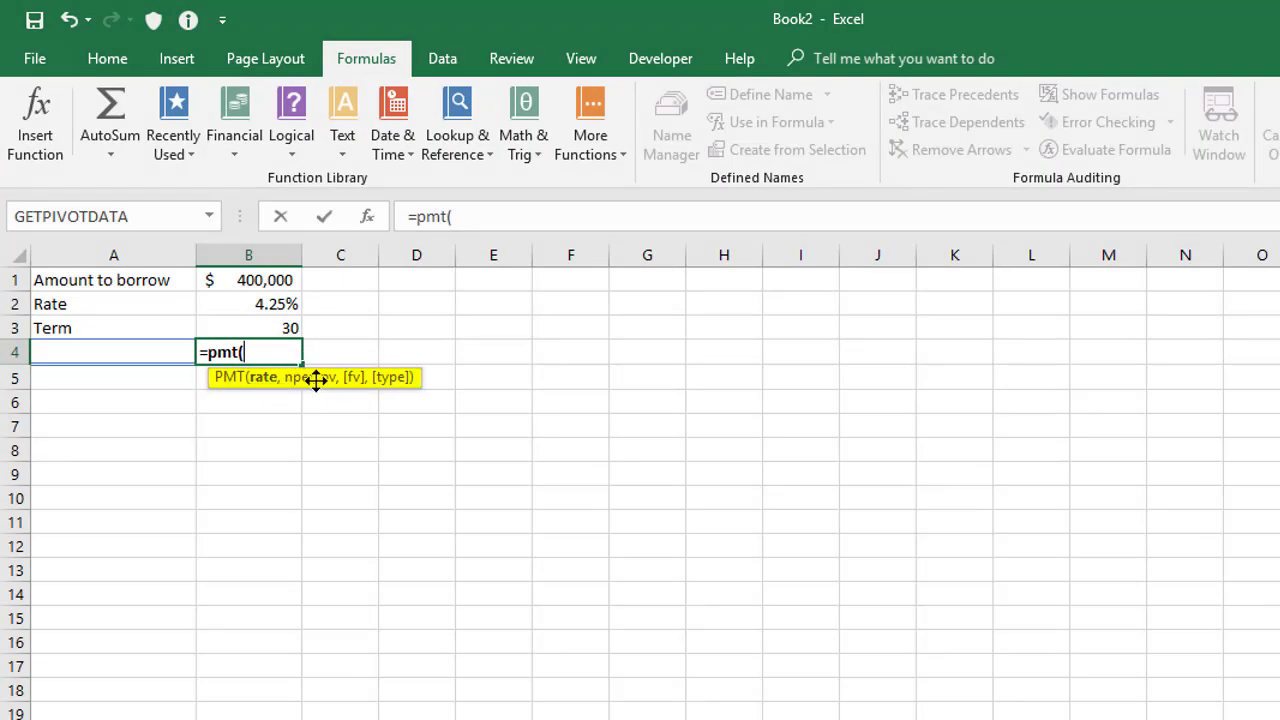
click(368, 217)
drag(763, 149, 659, 312)
Fill the PMT arguments with Rate B2/12, Nper B3*12 and Pv B1
click(603, 356)
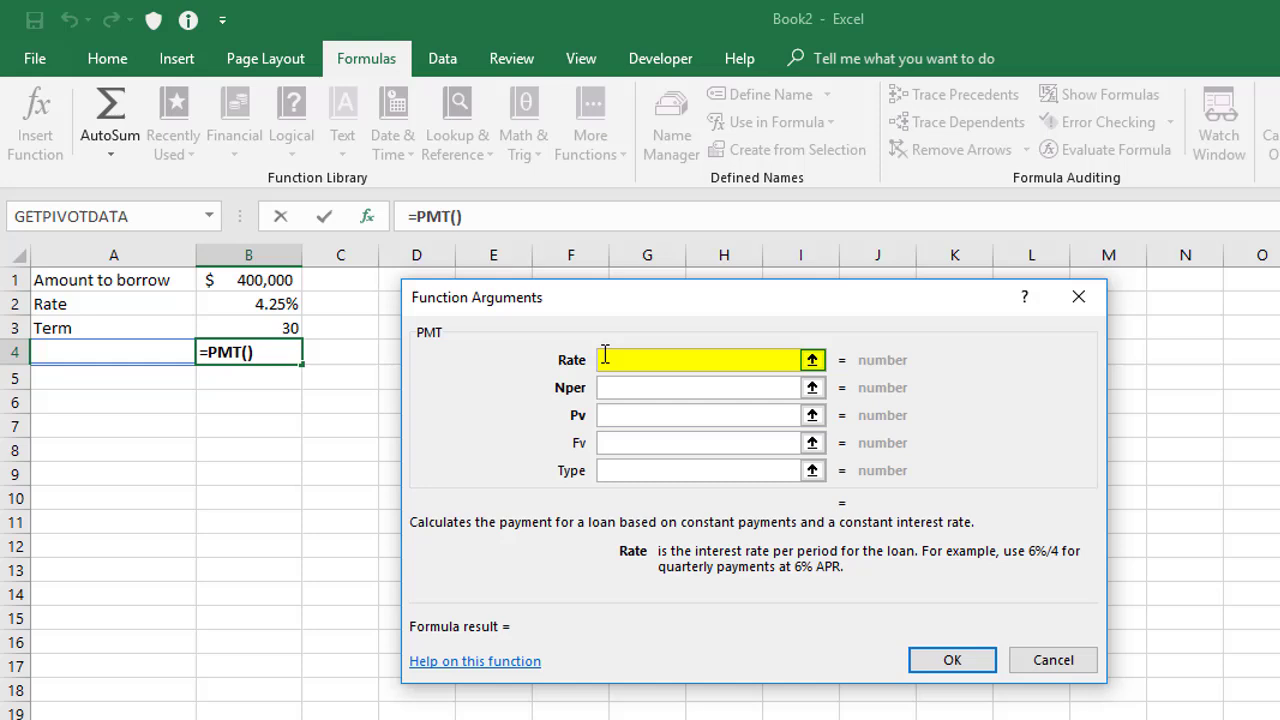
click(248, 304)
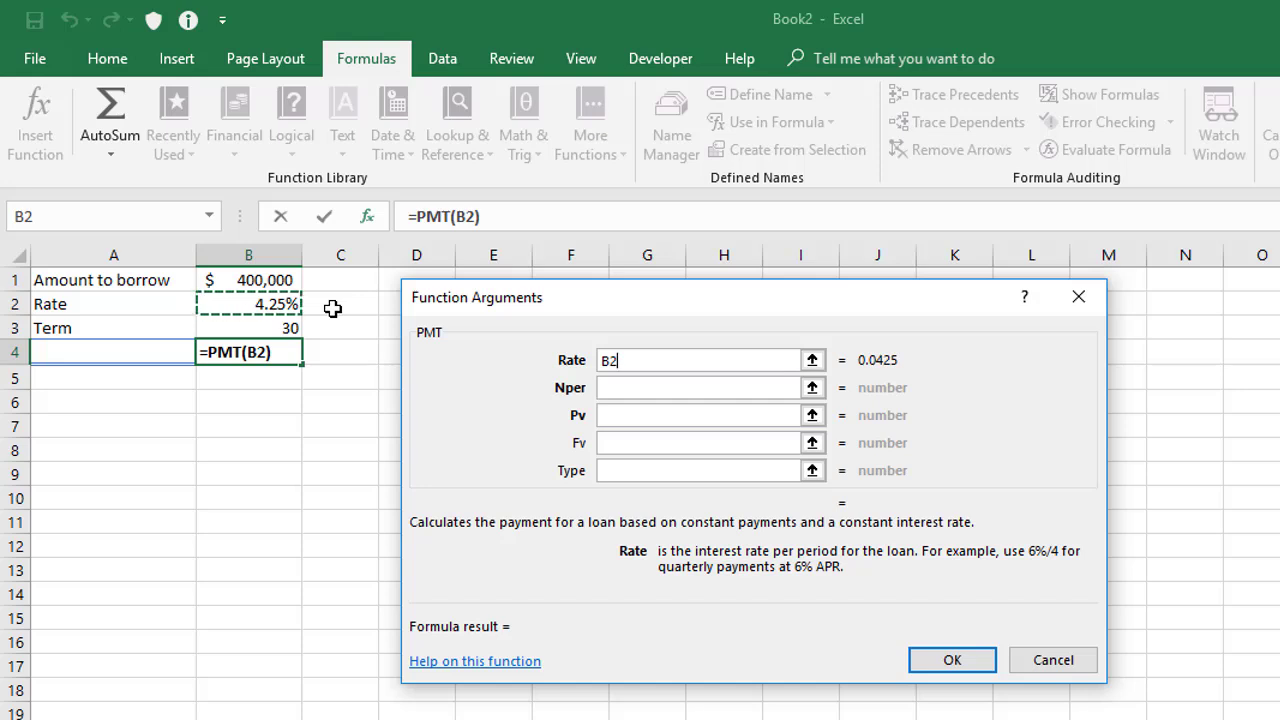
text(/12)
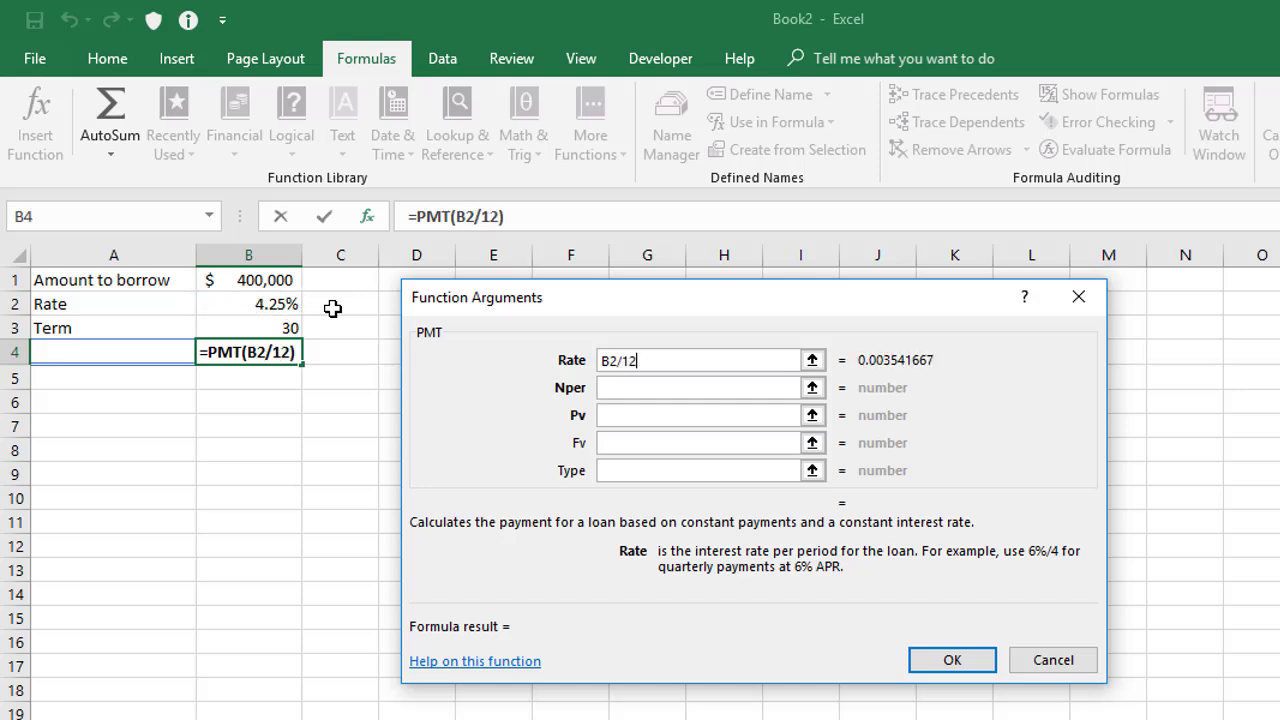
key(Tab)
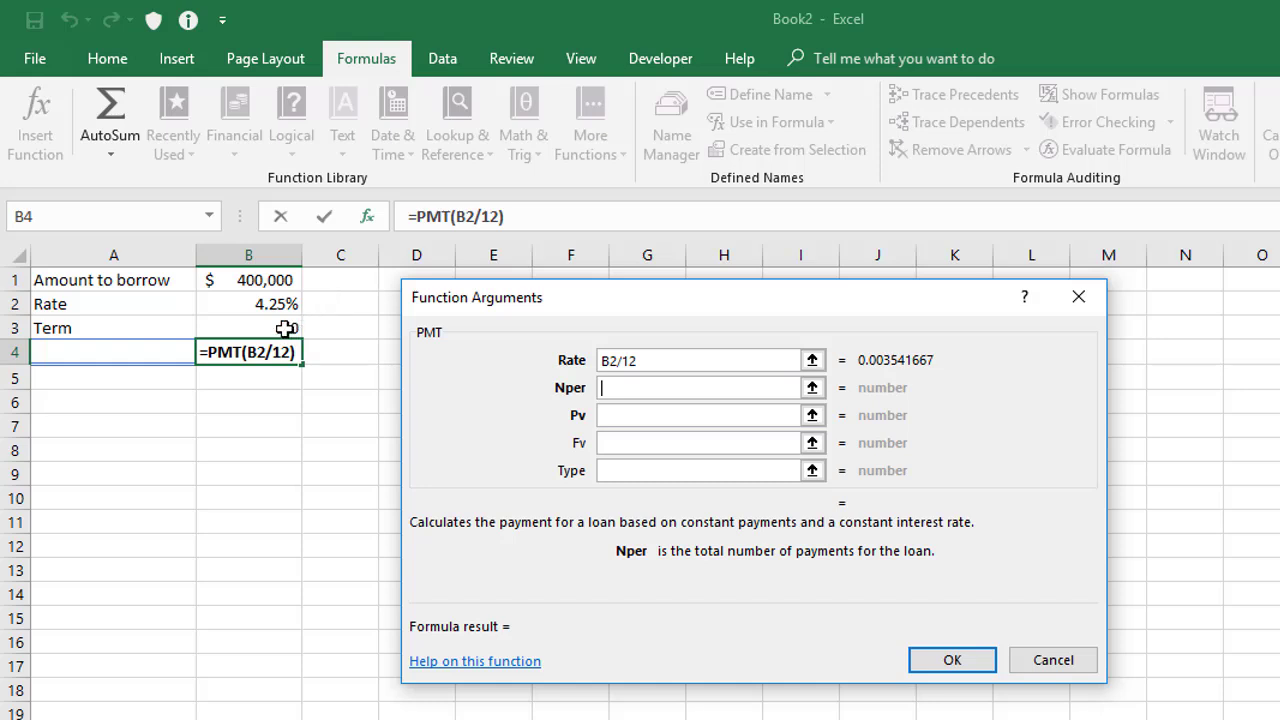
click(291, 328)
text(*12)
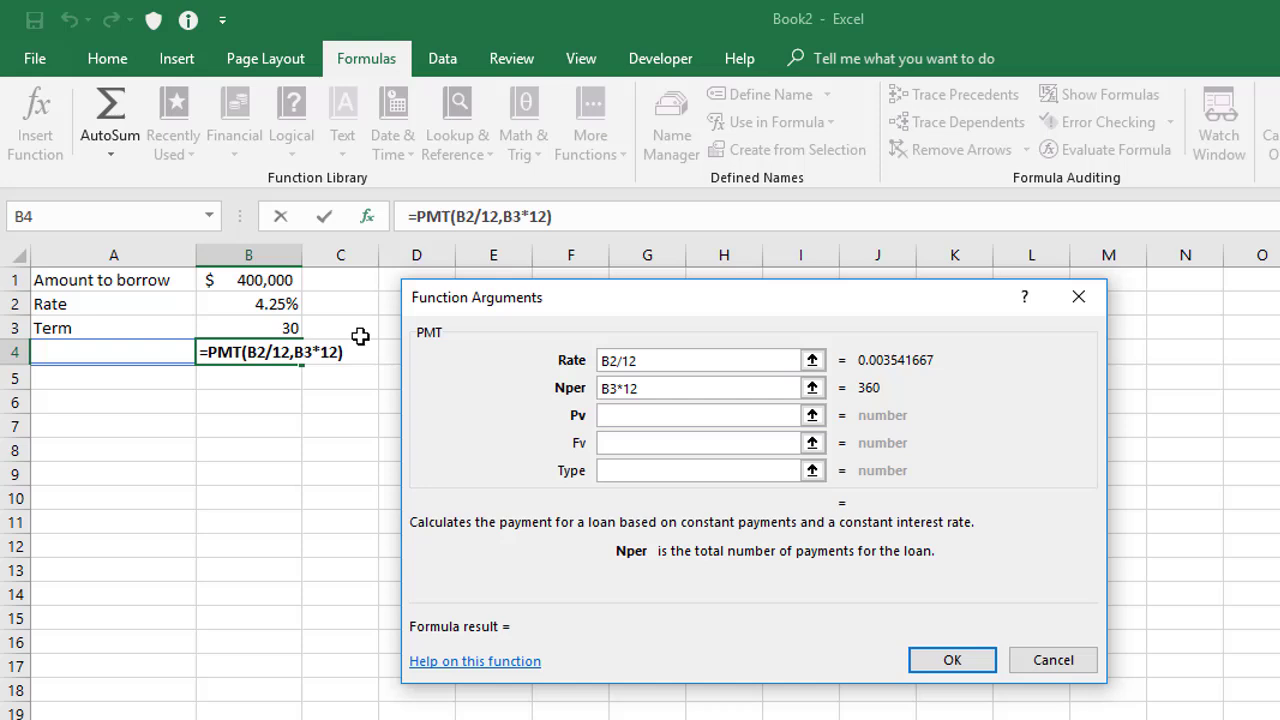
key(Tab)
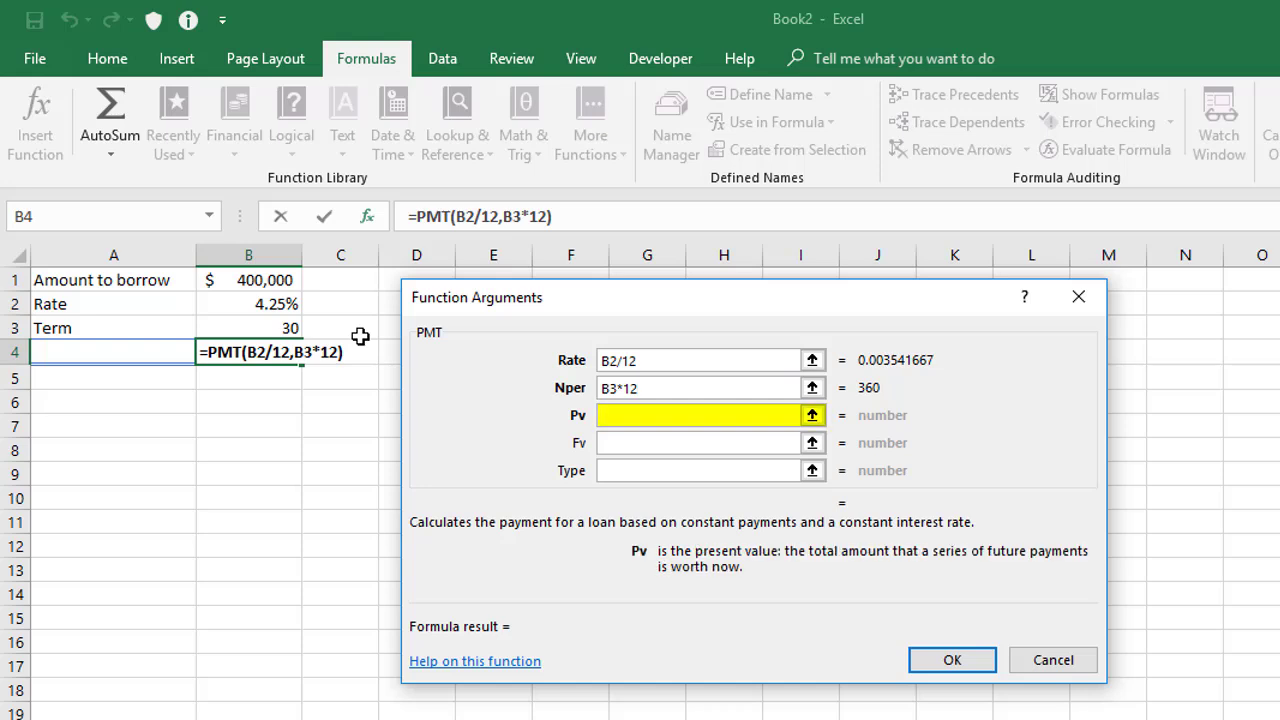
click(285, 284)
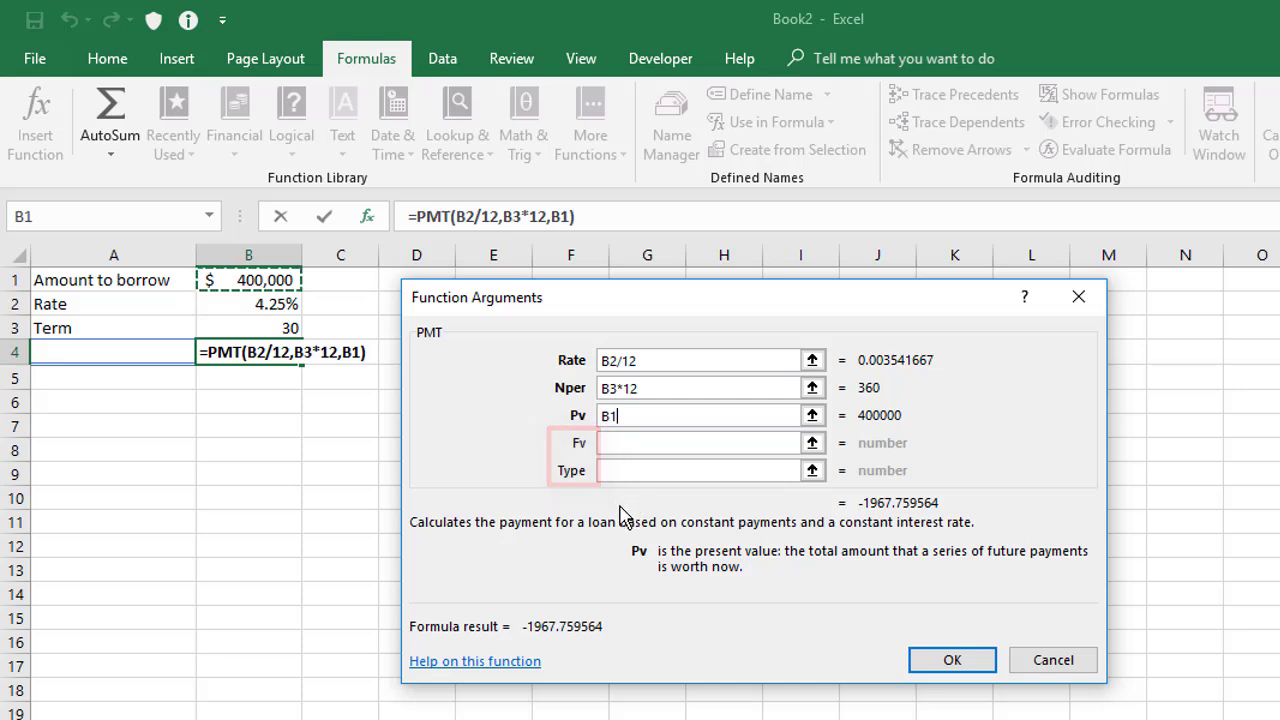
click(620, 442)
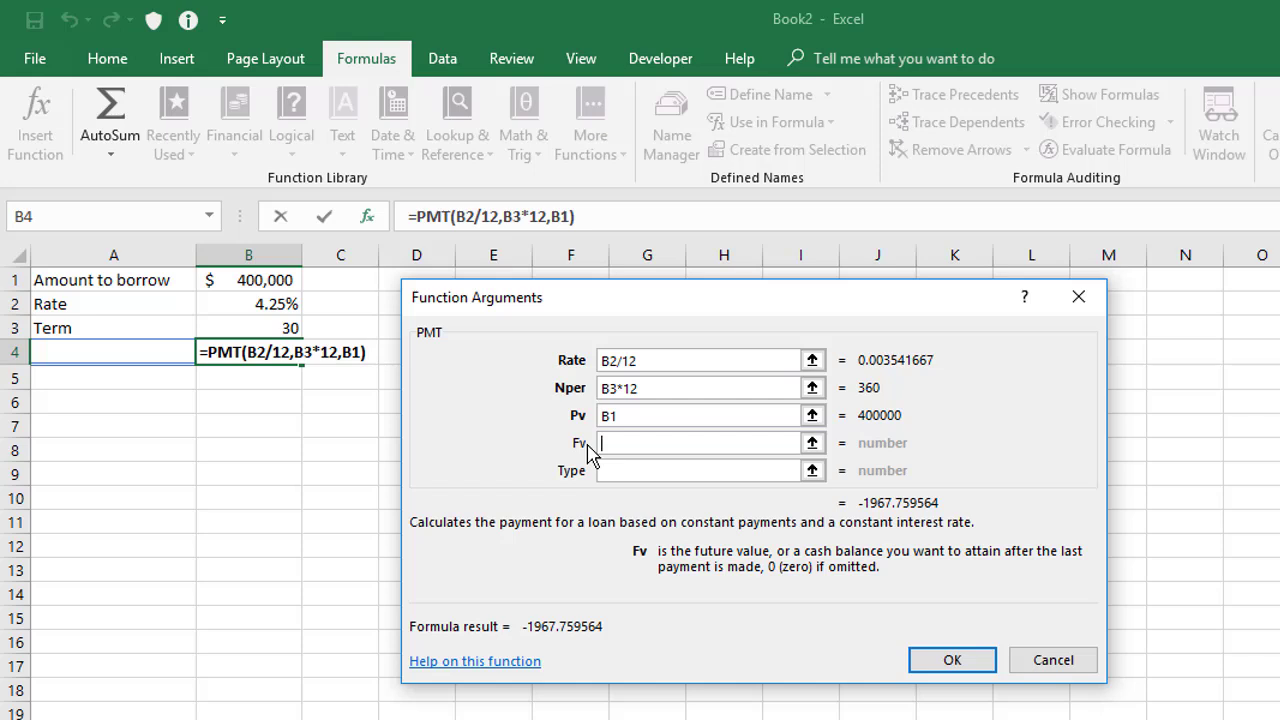
click(683, 472)
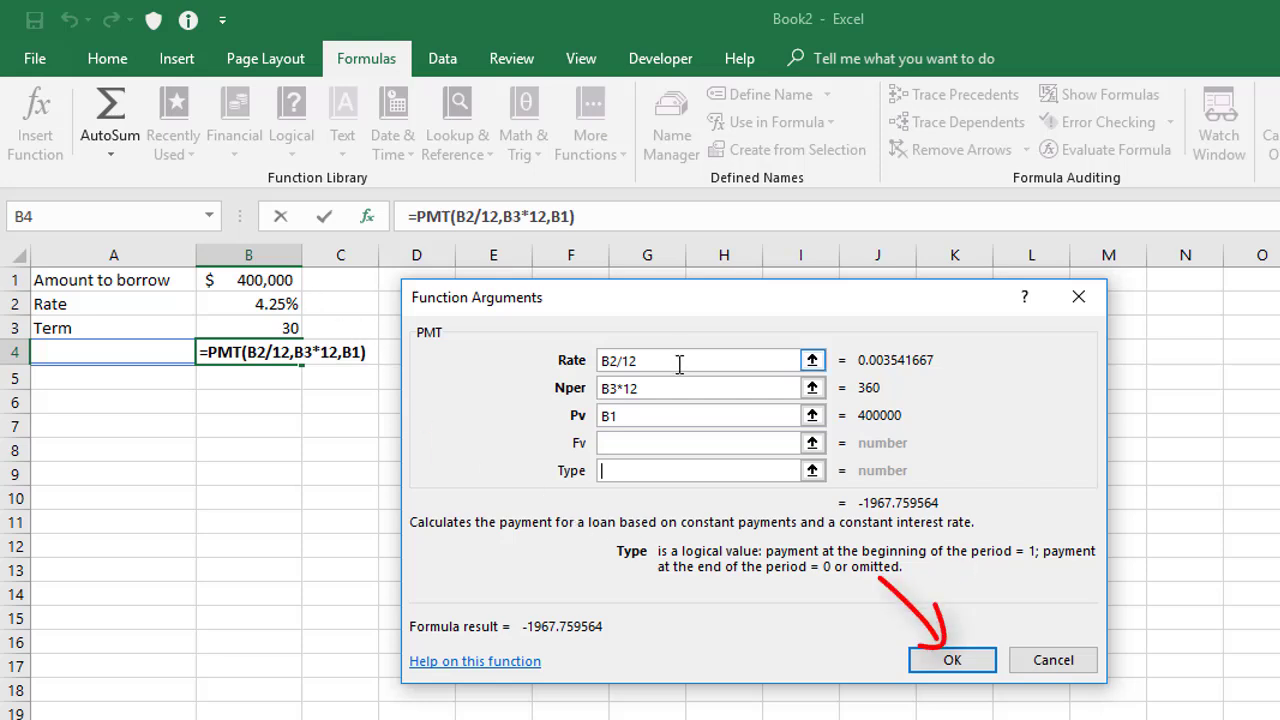
Confirm the formula and edit it to =PMT(B2/12,B3*12,-B1) so B4 shows $1,967.76
click(922, 660)
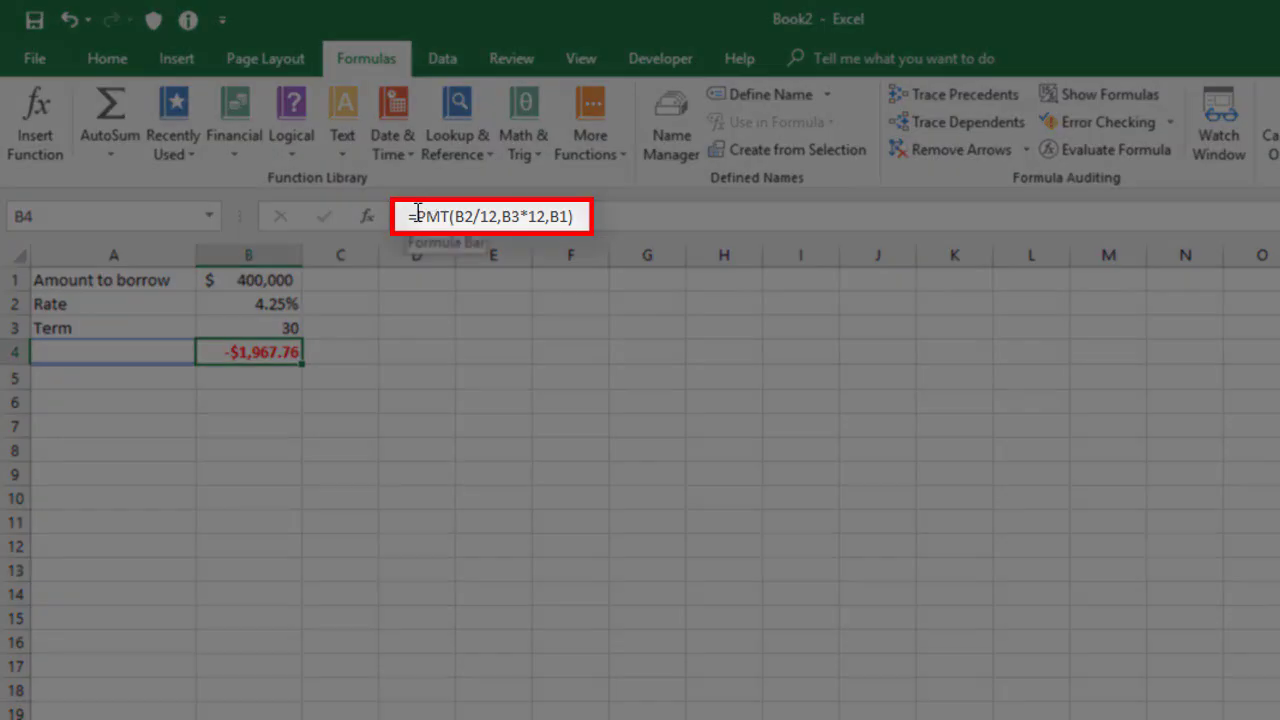
click(436, 220)
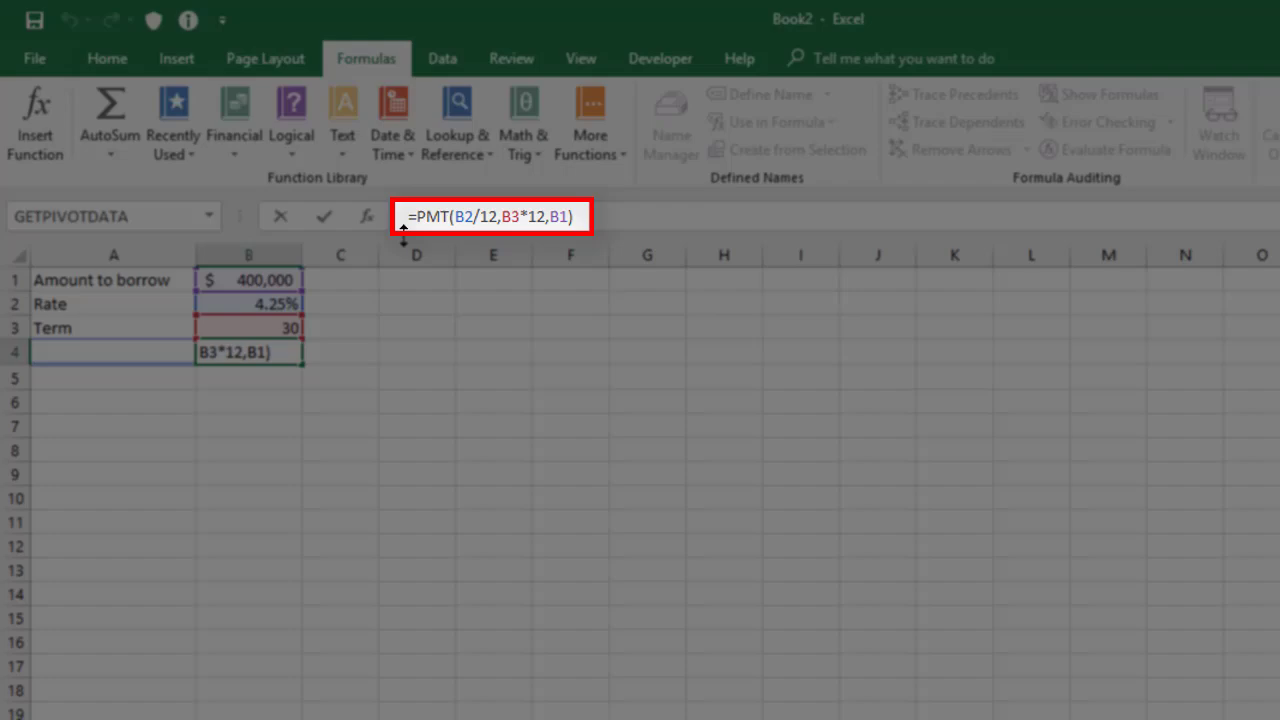
text(-)
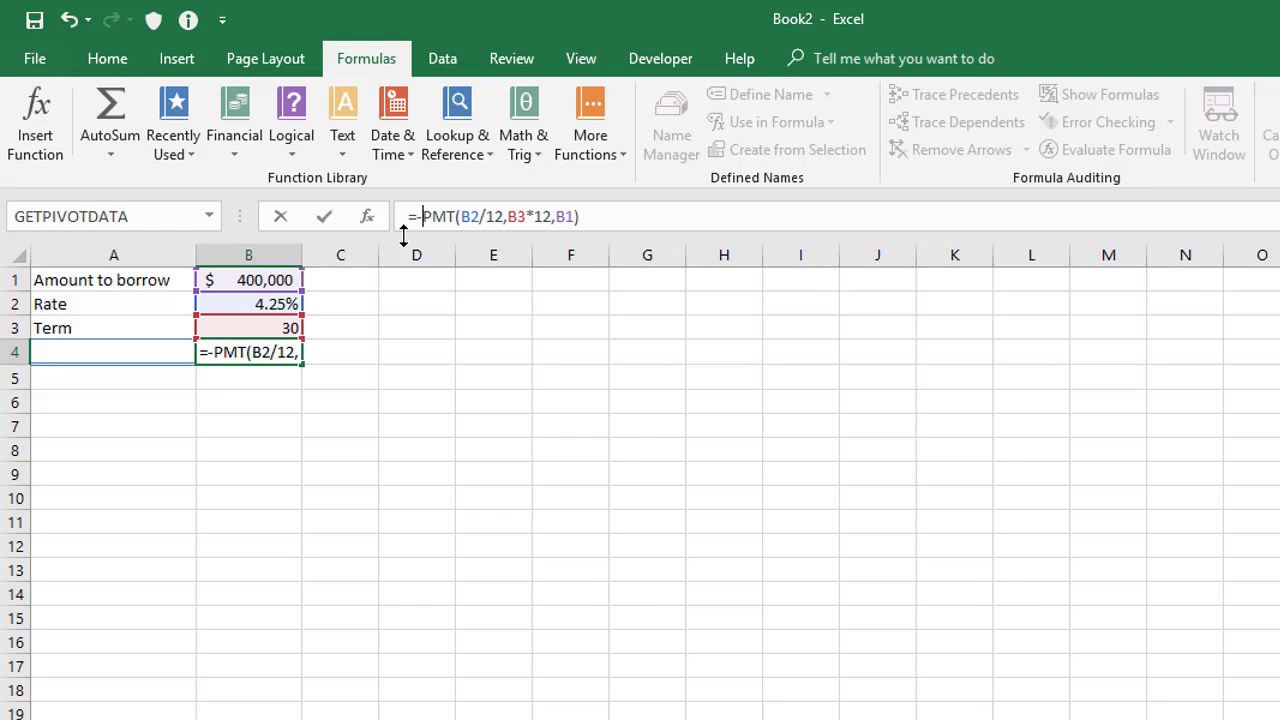
key(BackSpace)
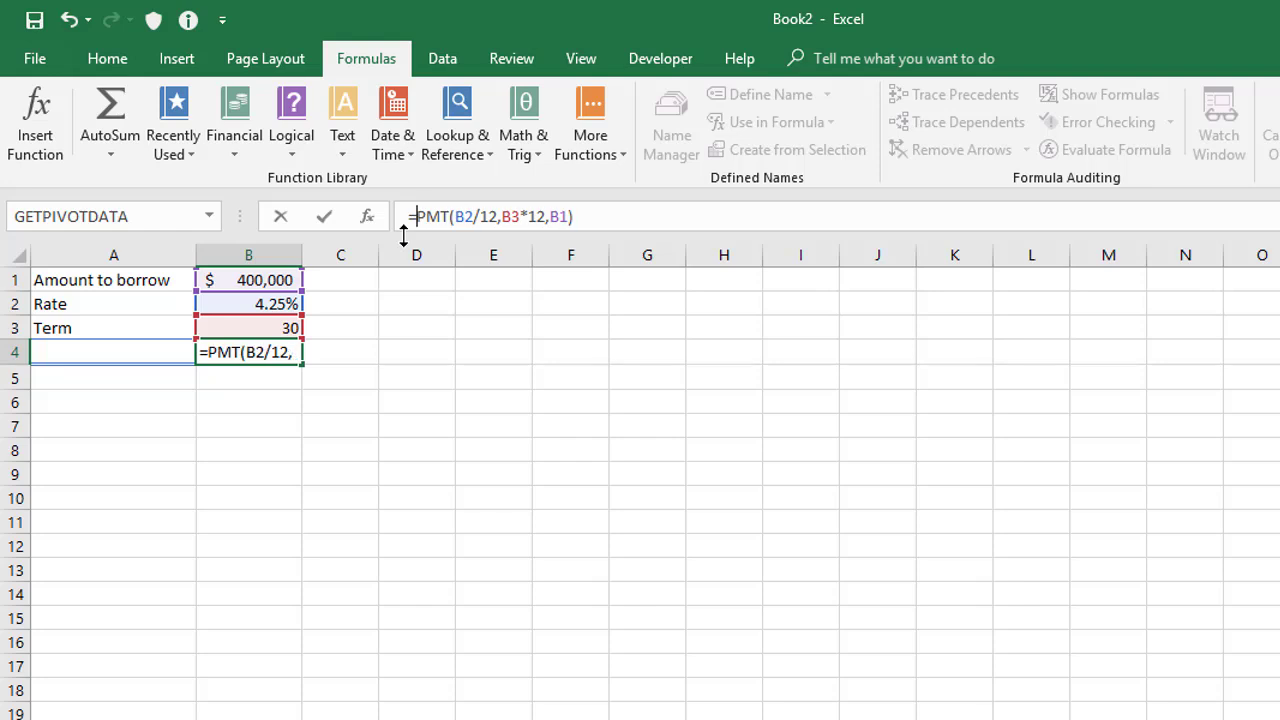
click(549, 218)
text(-)
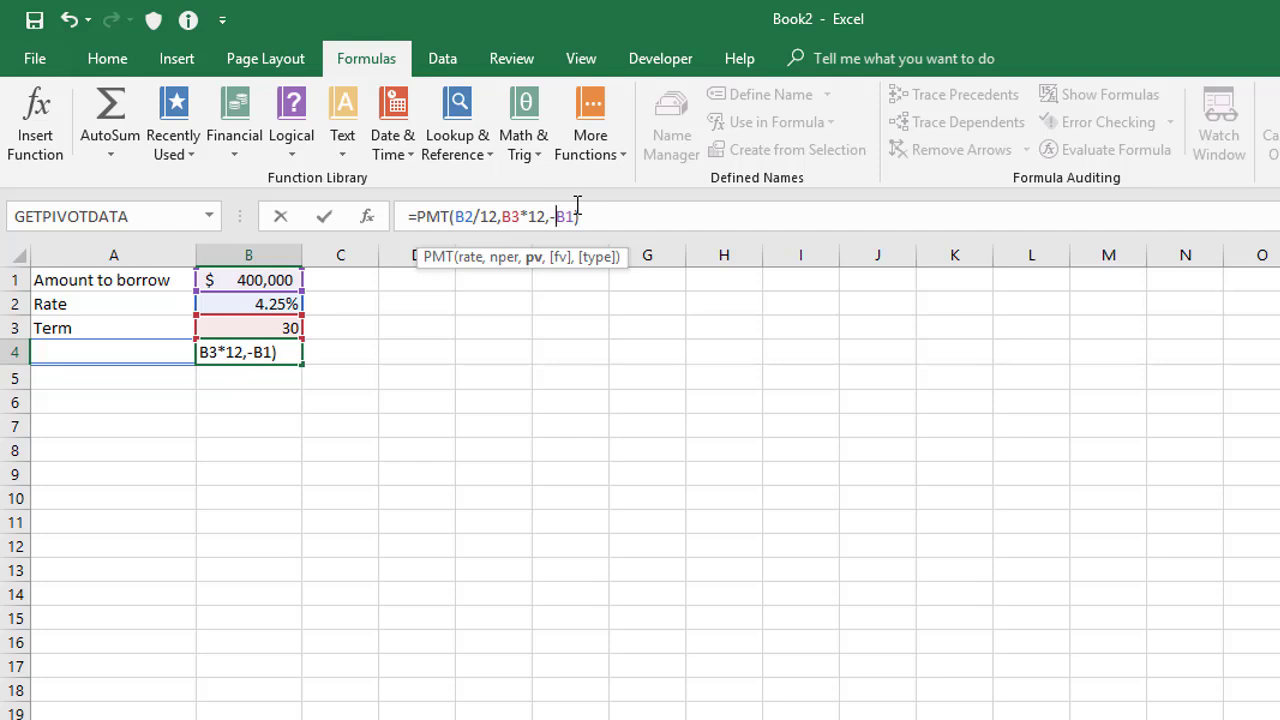
key(Return)
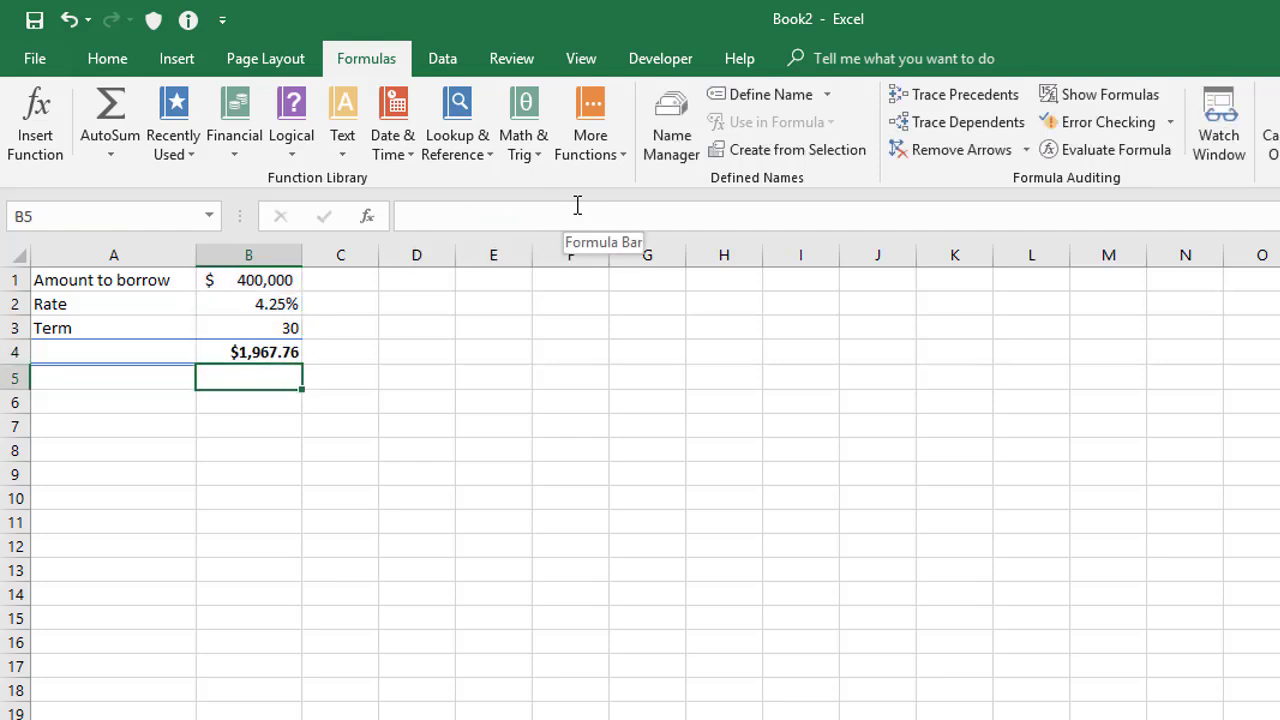
Change the 12s in B4's rate divisor and term multiplier to 52, giving $453.79 weekly
double_click(264, 351)
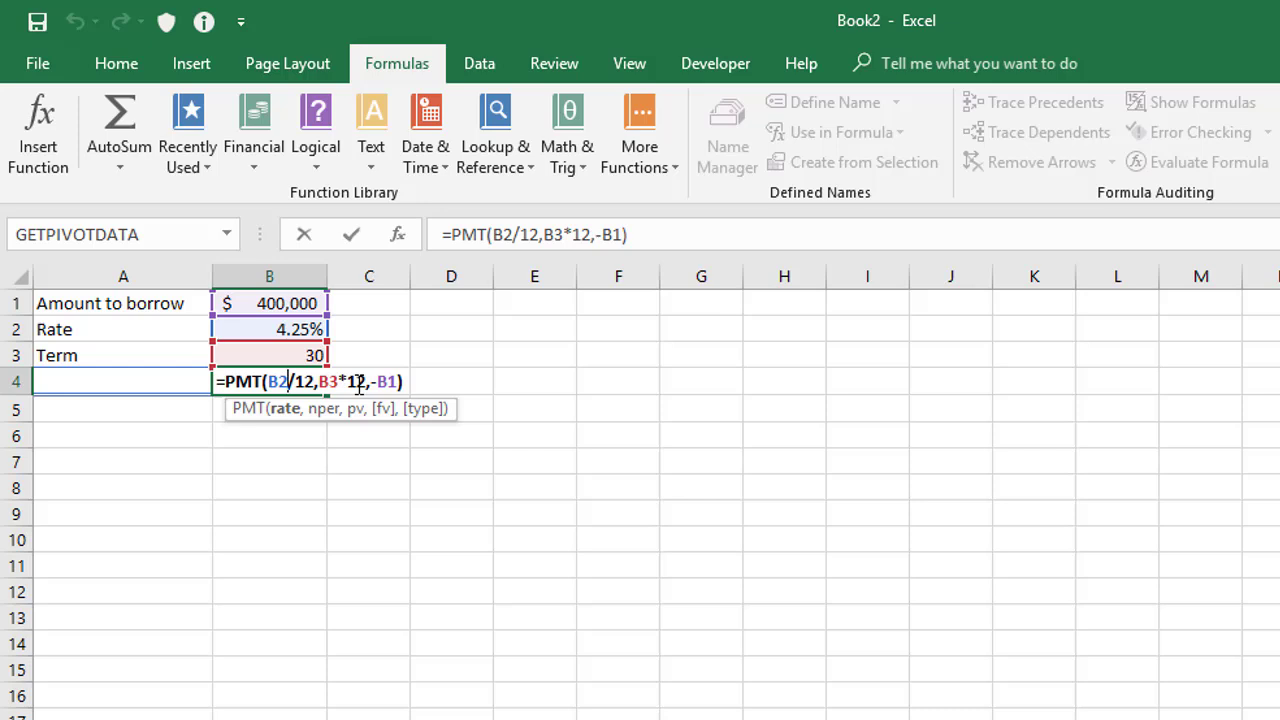
click(303, 382)
key(BackSpace)
text(5)
click(362, 383)
key(BackSpace)
text(5)
key(Return)
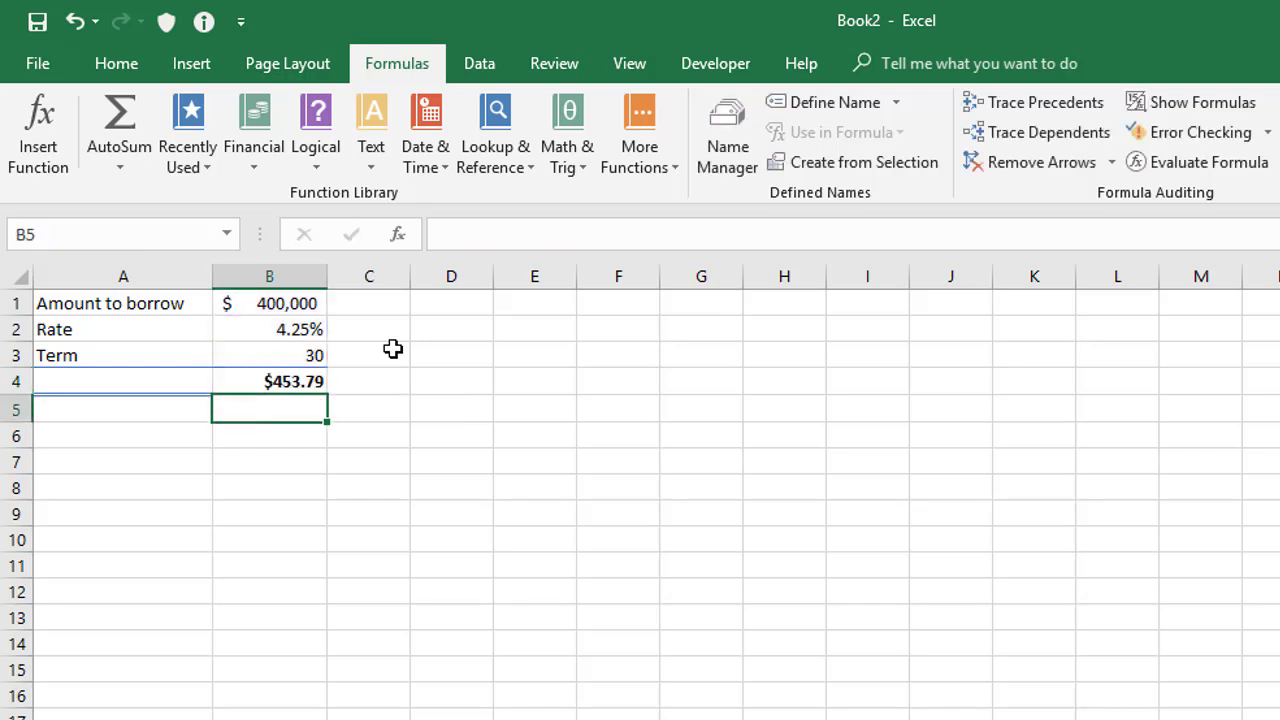
Replace both 52s in B4 with 26 for fortnightly $907.77 repayments, then reopen the formula to check
double_click(297, 380)
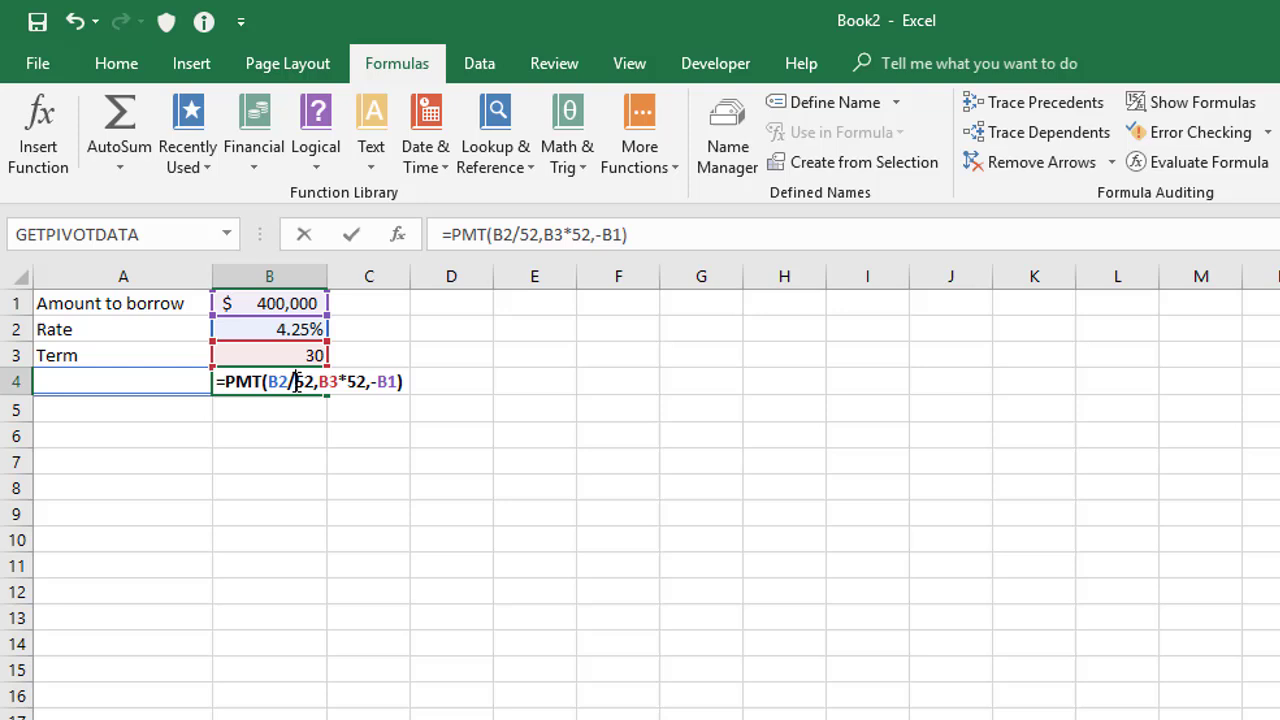
click(317, 385)
key(BackSpace)
key(BackSpace)
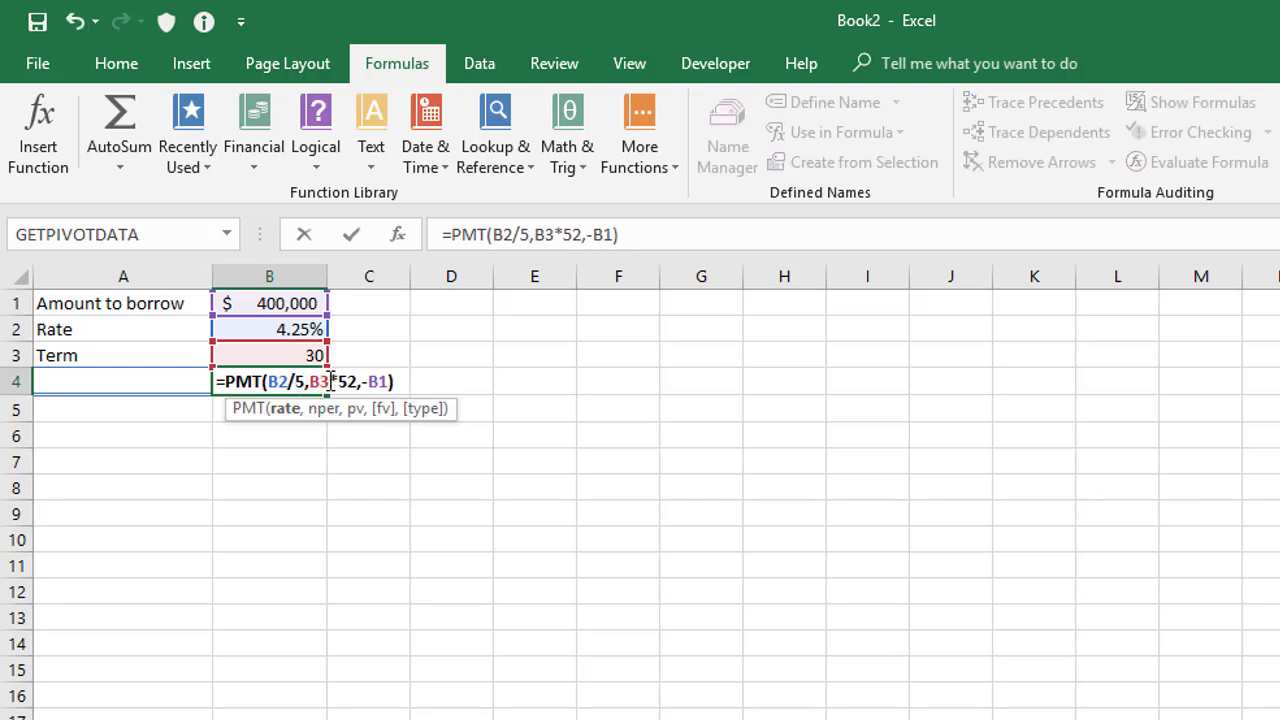
text(26)
click(363, 380)
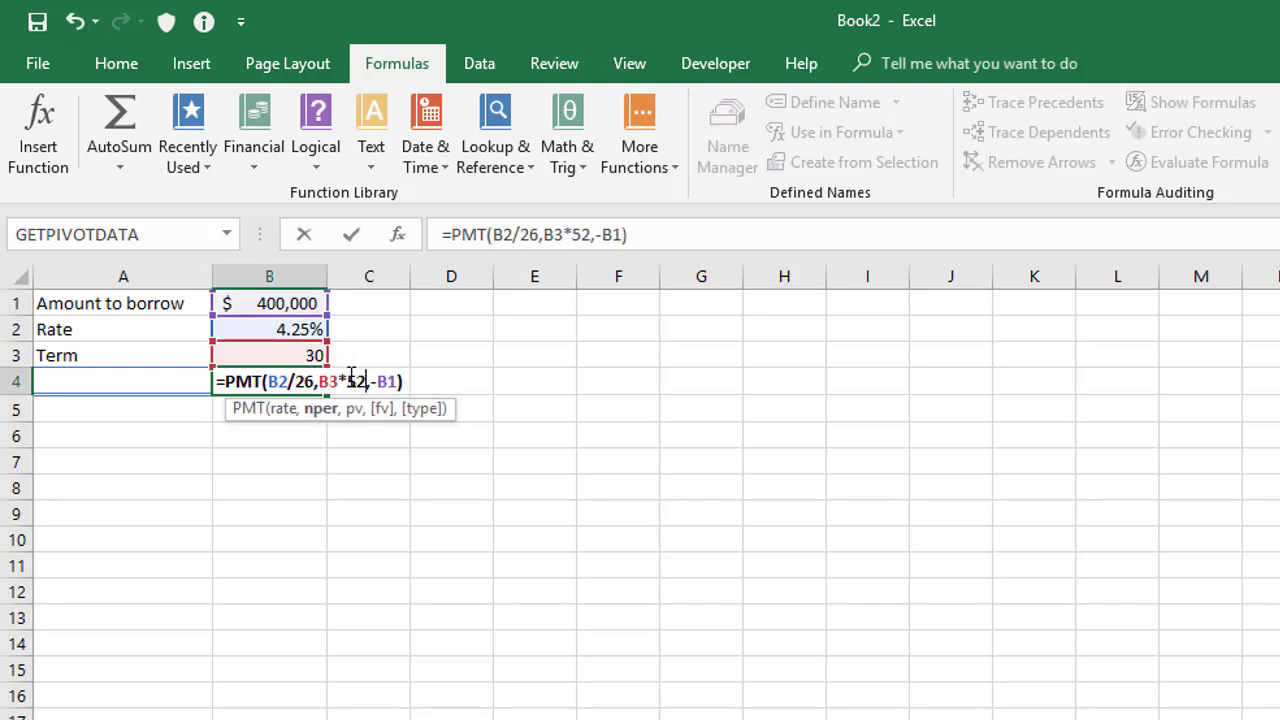
key(BackSpace)
key(BackSpace)
text(26)
key(Return)
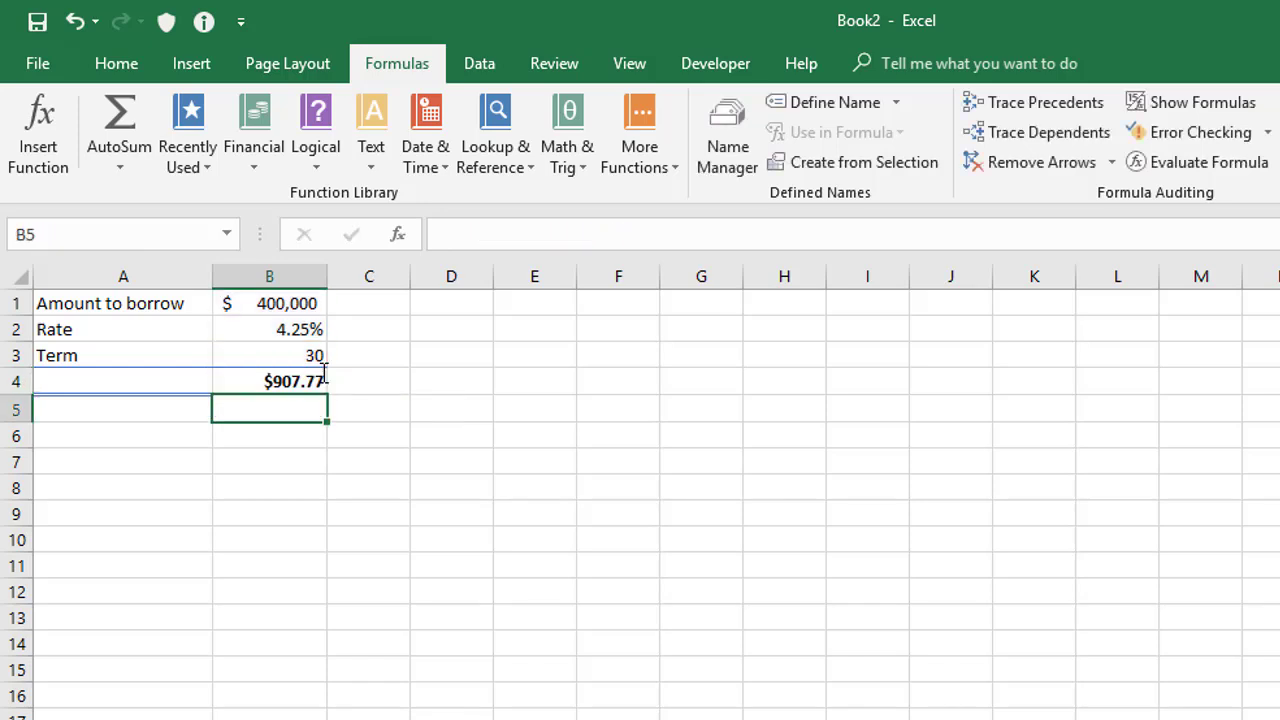
click(271, 379)
double_click(279, 381)
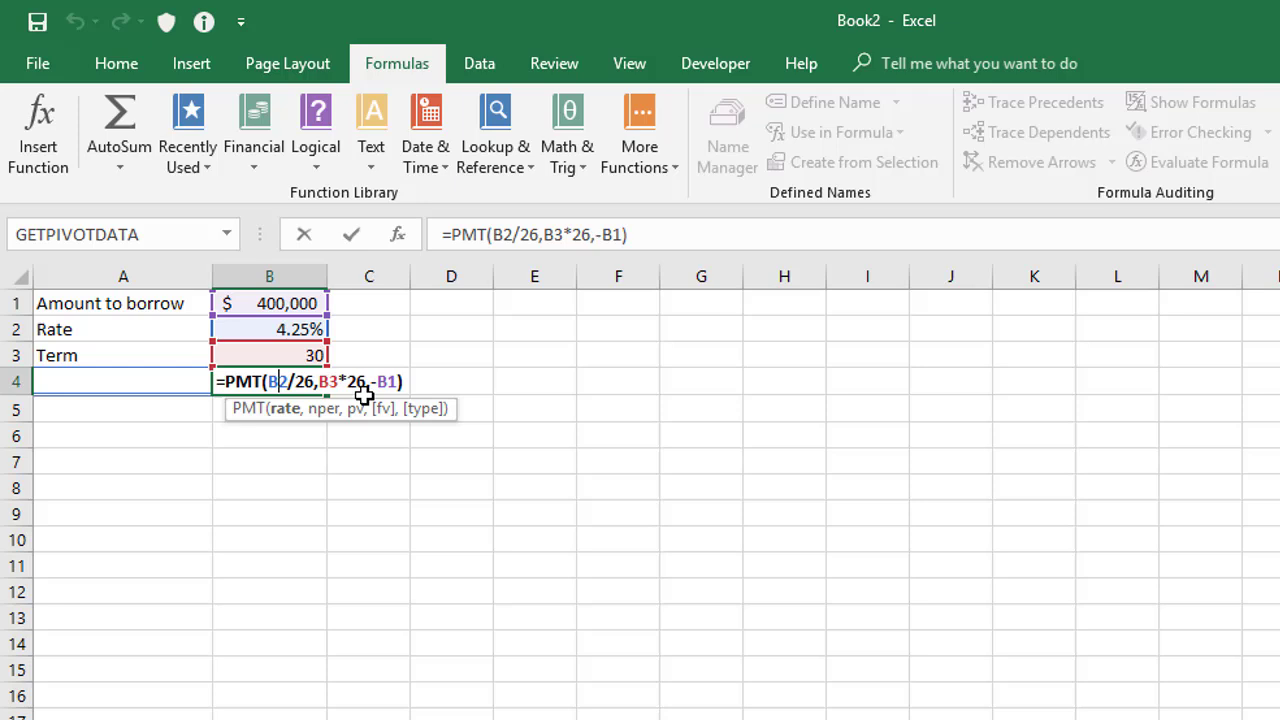